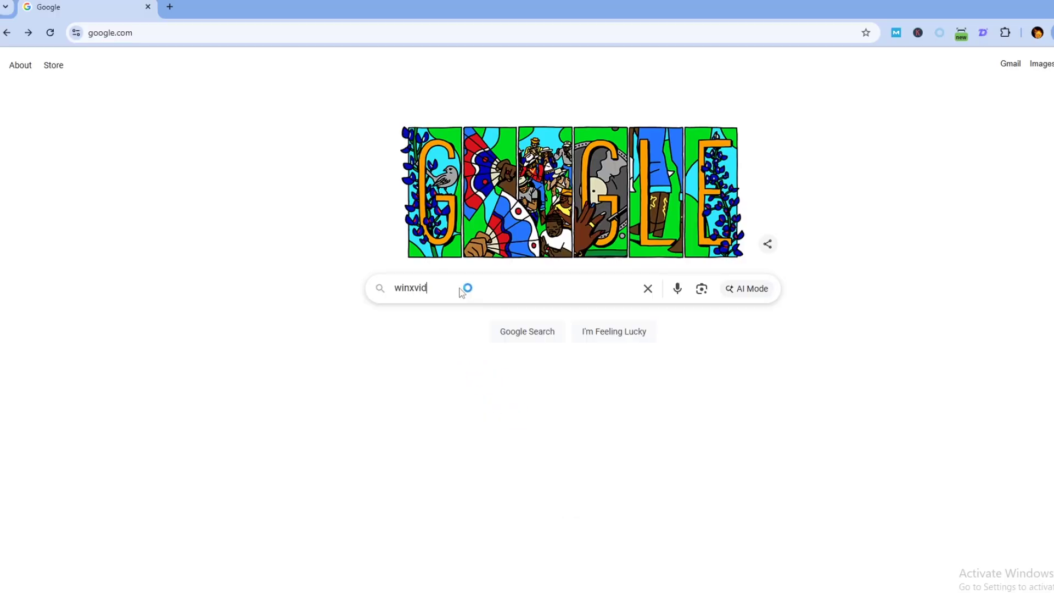
Search for winxvideo ai and open the official Winxvideo AI product page on winxdvd.com
key("Return")
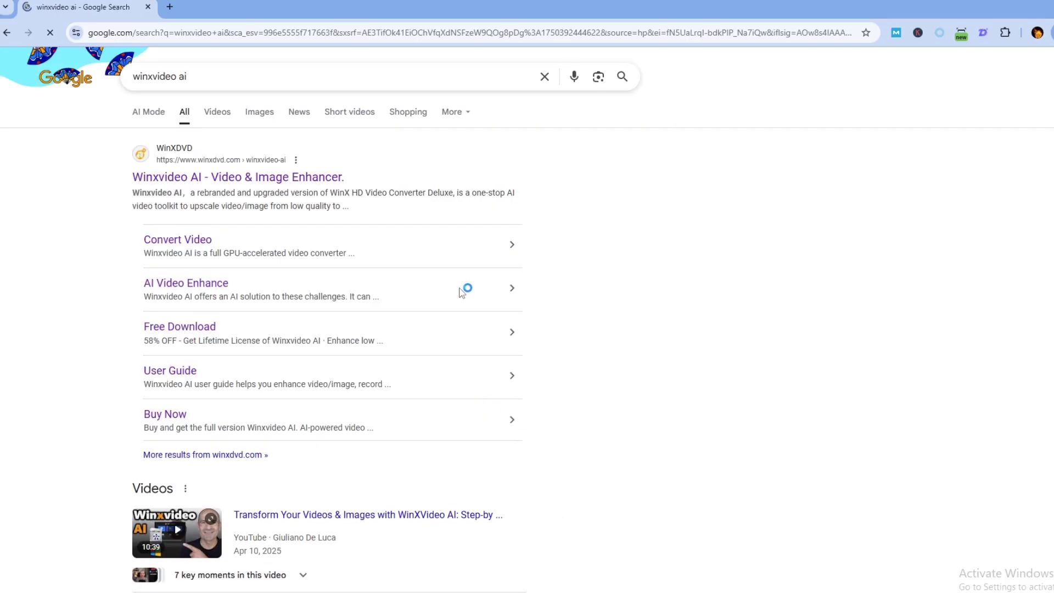
left_click(247, 192)
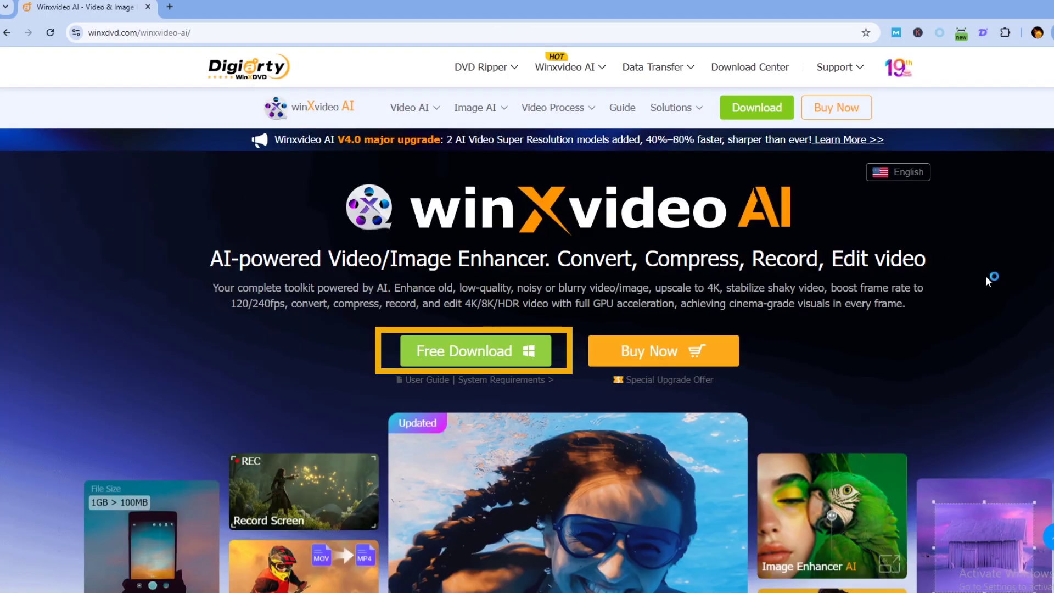
scroll(983, 268, "down", 5)
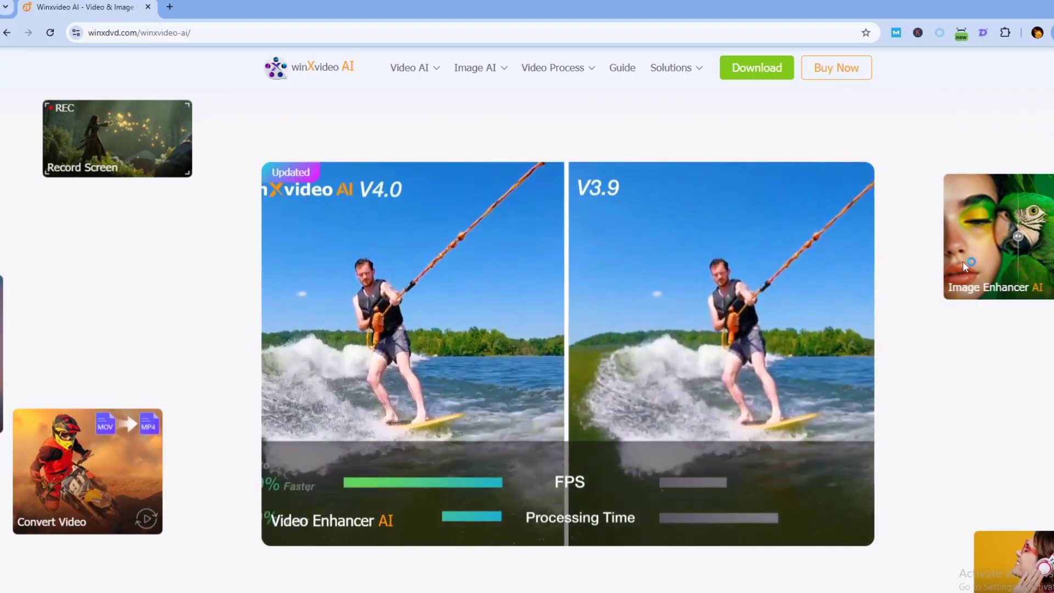
scroll(965, 268, "down", 8)
Scroll through the feature sections and view the example uses for different audiences
scroll(964, 261, "down", 8)
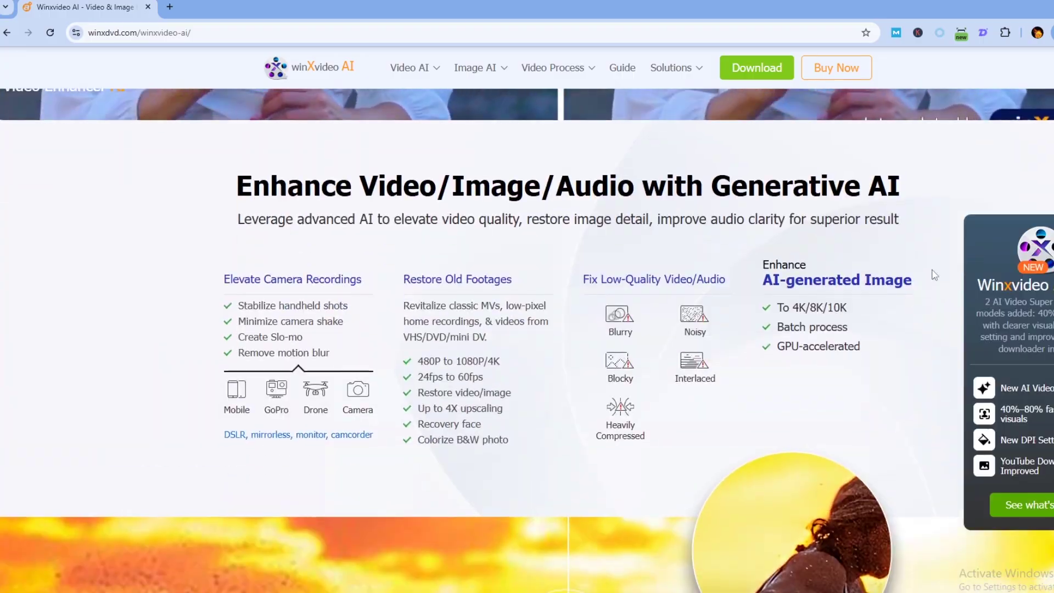
scroll(932, 269, "down", 3)
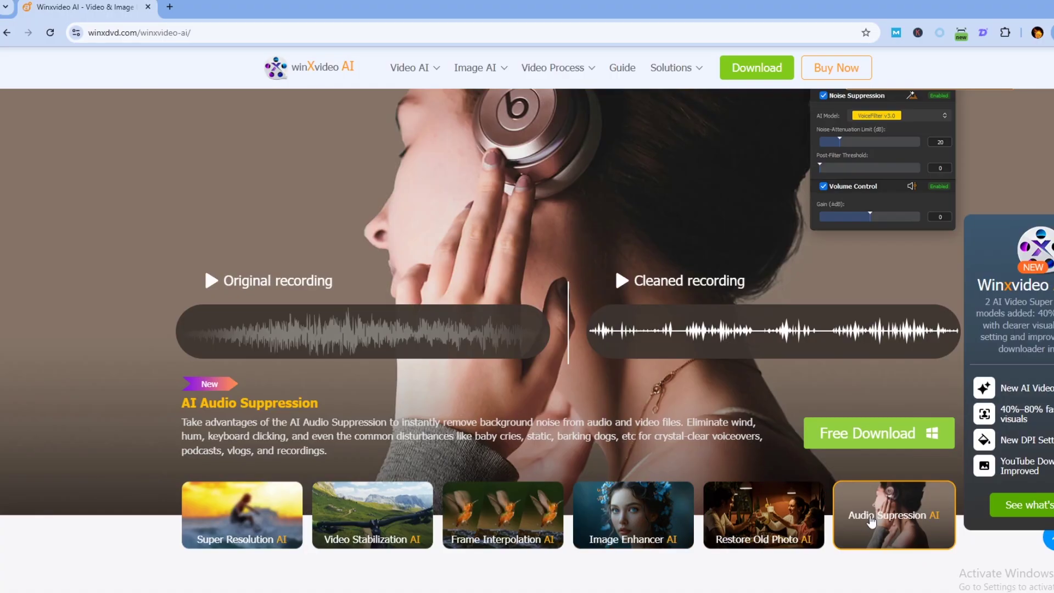
scroll(873, 521, "down", 10)
scroll(909, 351, "down", 15)
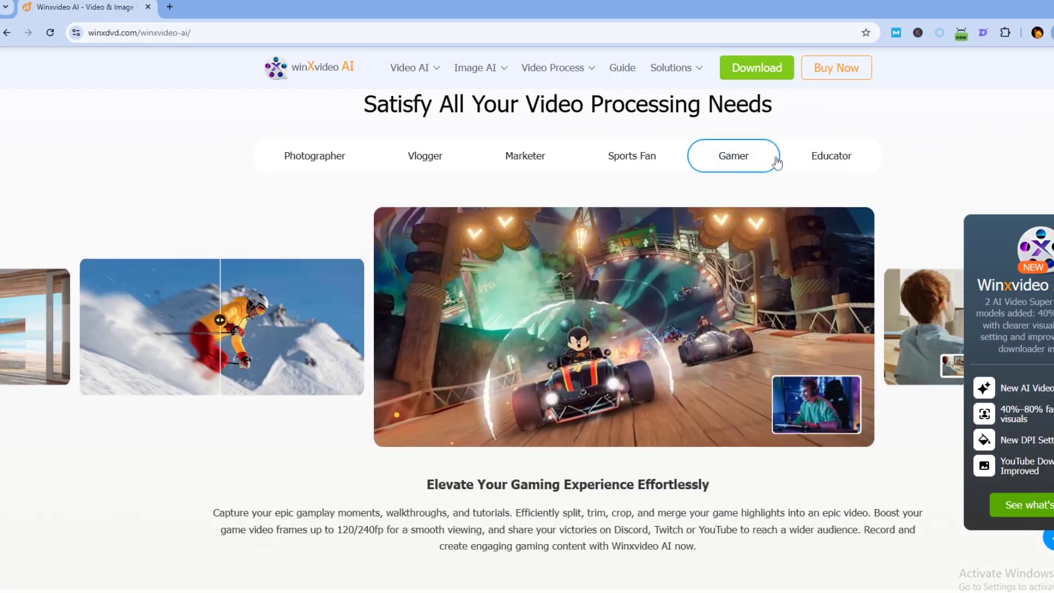
left_click(454, 160)
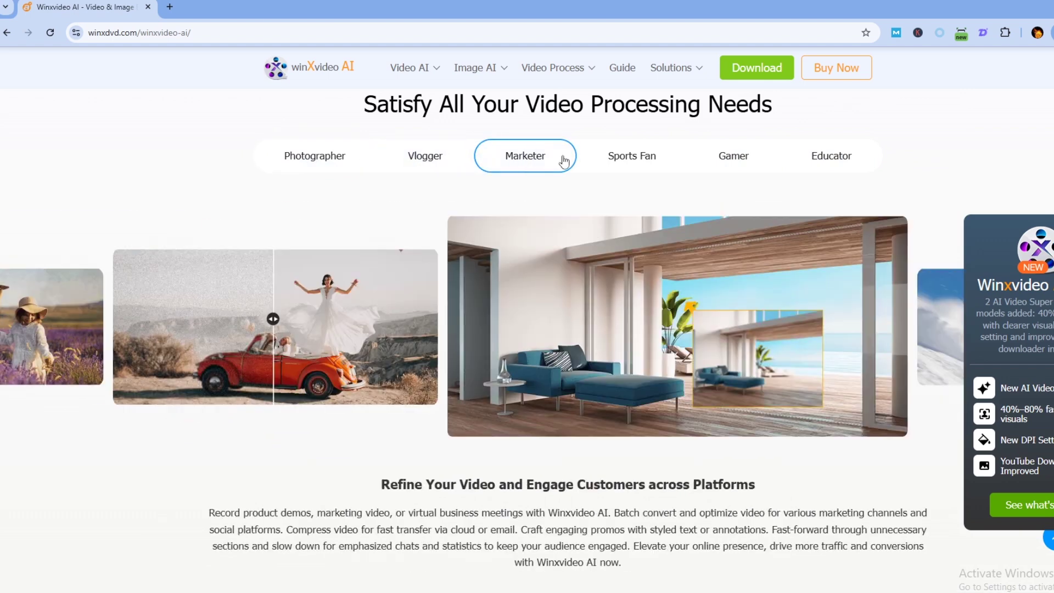
scroll(879, 310, "down", 5)
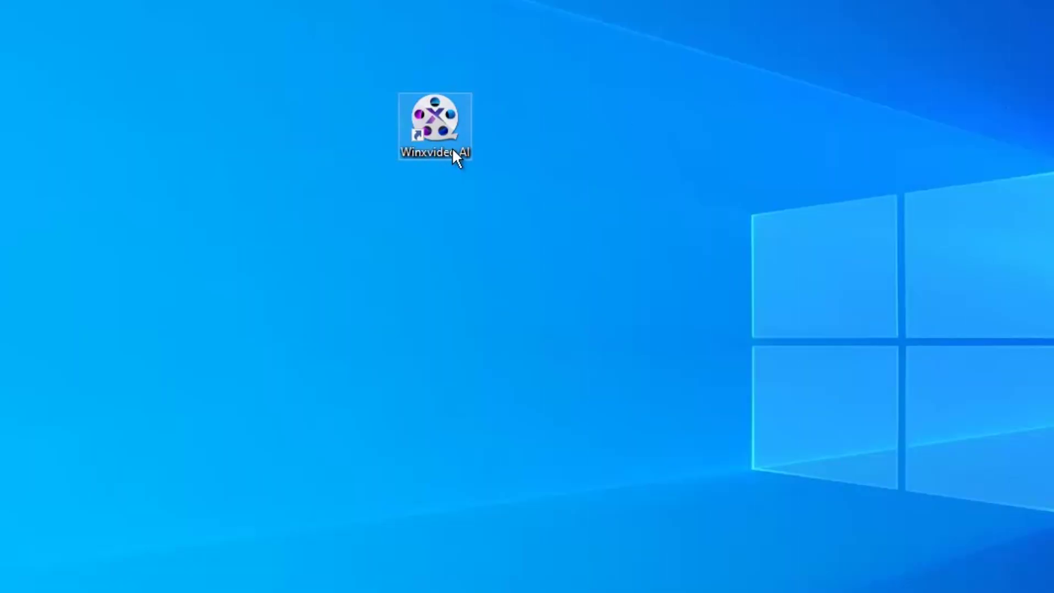
Launch Winxvideo AI and bring up the Video AI enhancer's file picker
double_click(449, 153)
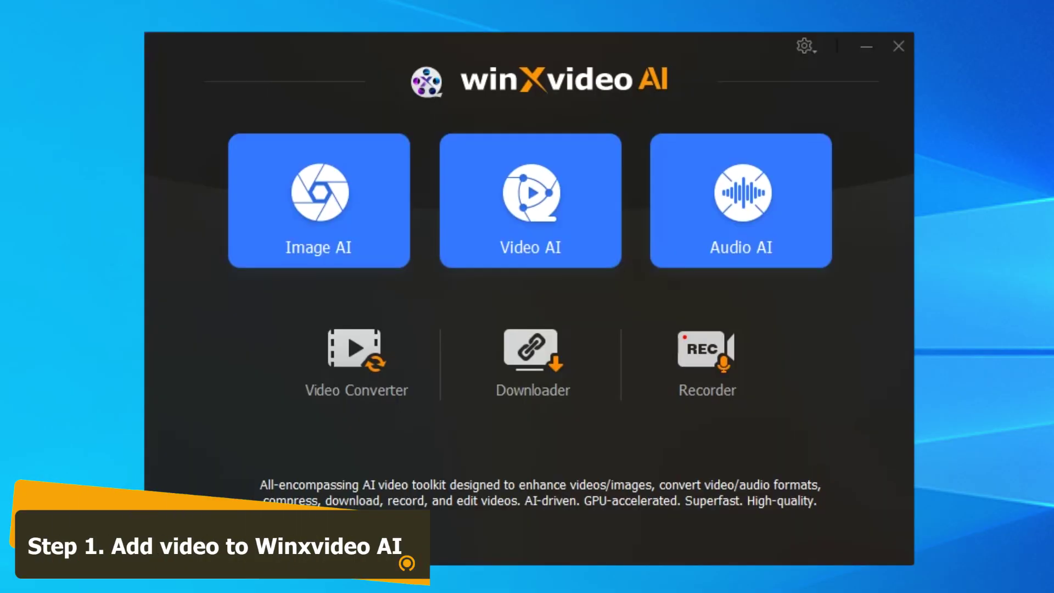
left_click(519, 216)
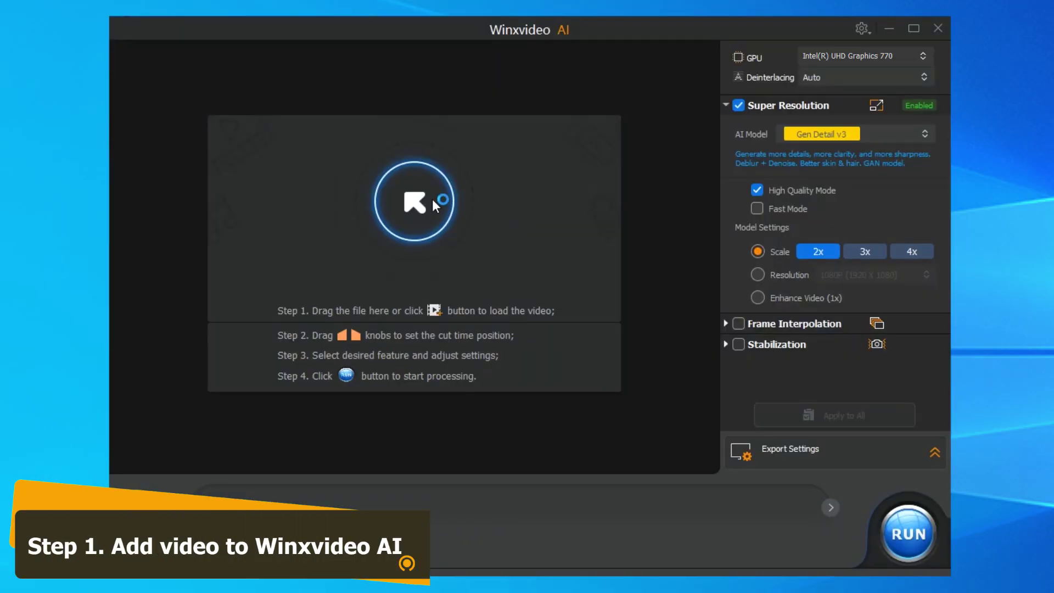
left_click(417, 203)
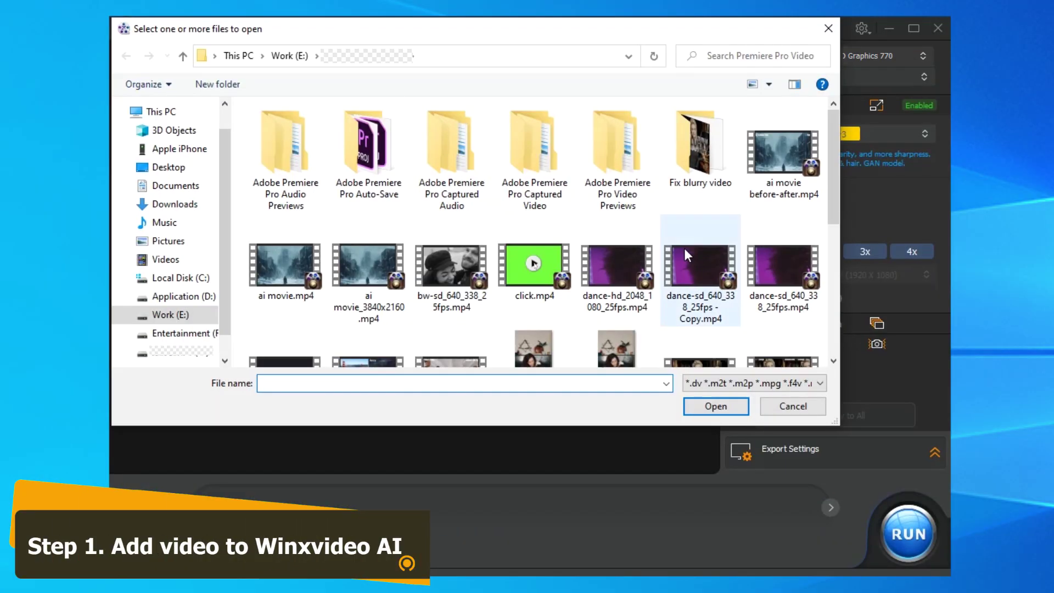
Load bw-sd_640_338_25fps.mp4, old movie 2.mp4, old_movie_654_480.mp4 and vhs-sd_480_360_25fps.mp4
left_click(472, 288)
left_click_drag(835, 205, 838, 298)
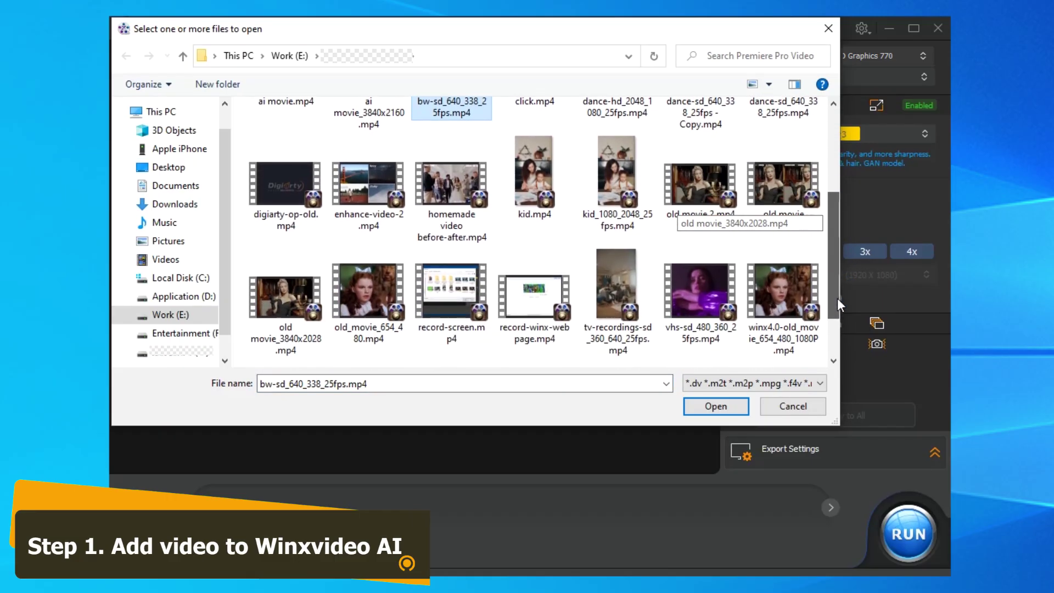
left_click(708, 186, "ctrl")
left_click(368, 274, "ctrl")
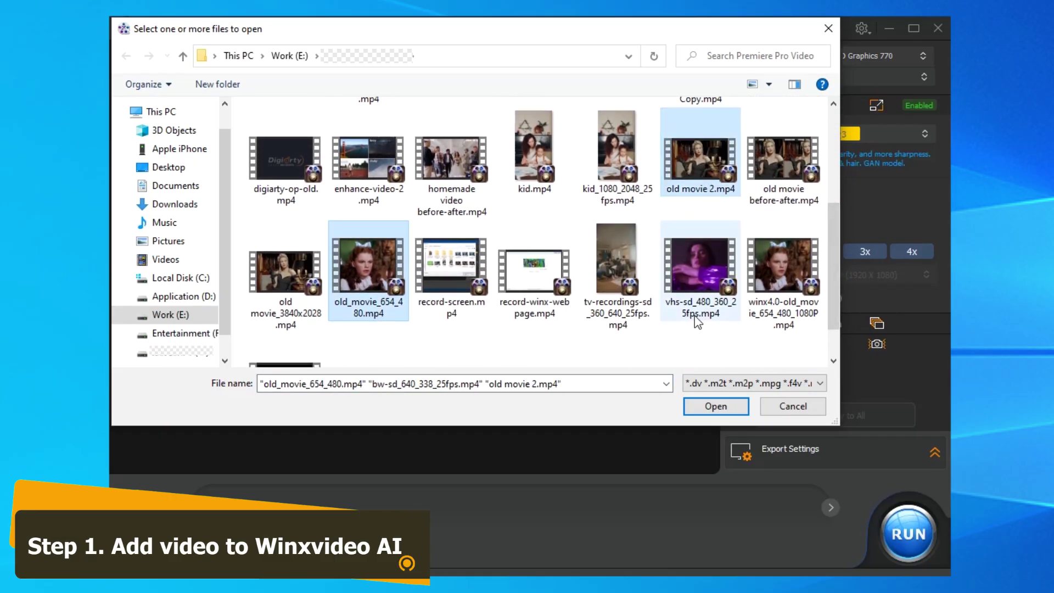
left_click(701, 274, "ctrl")
left_click(745, 413)
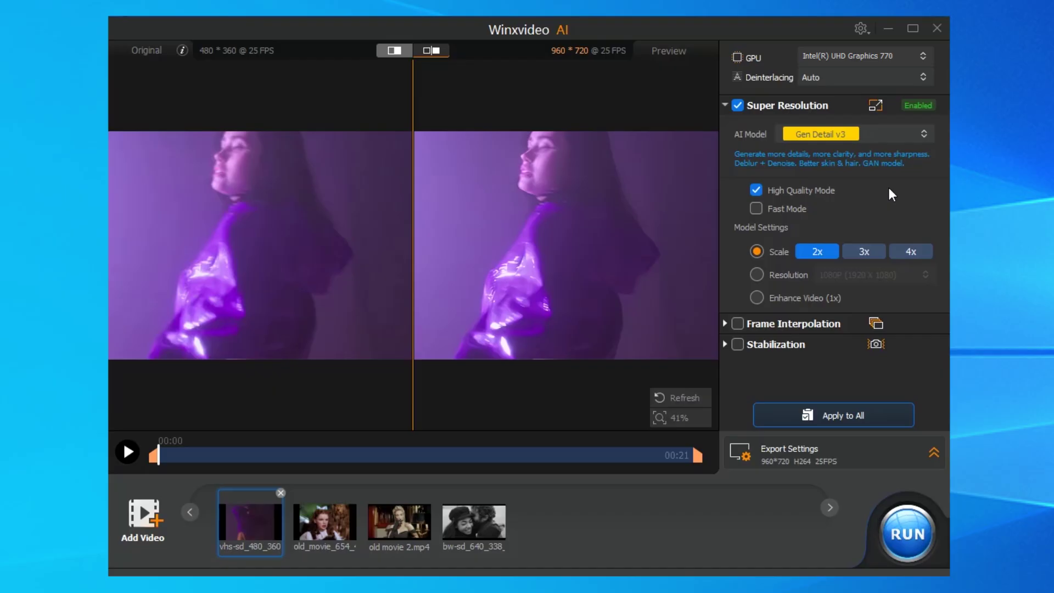
left_click(925, 135)
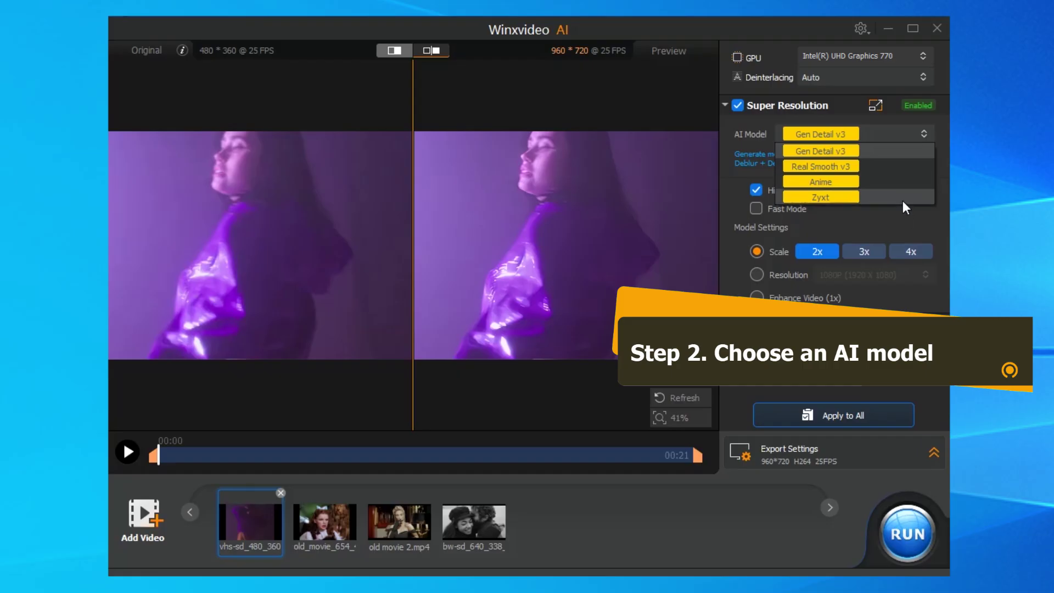
left_click(908, 222)
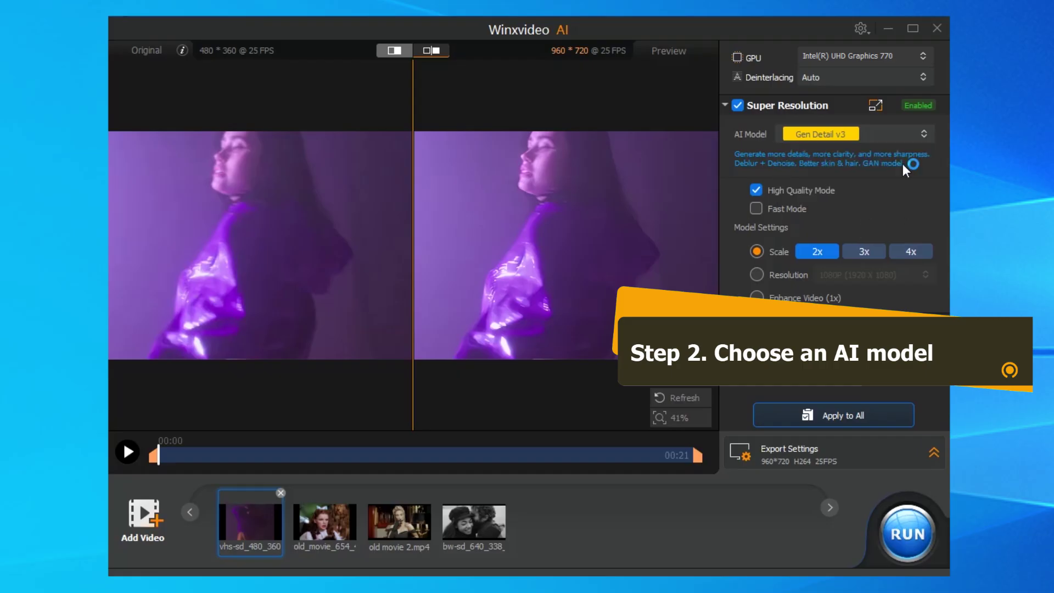
left_click(923, 137)
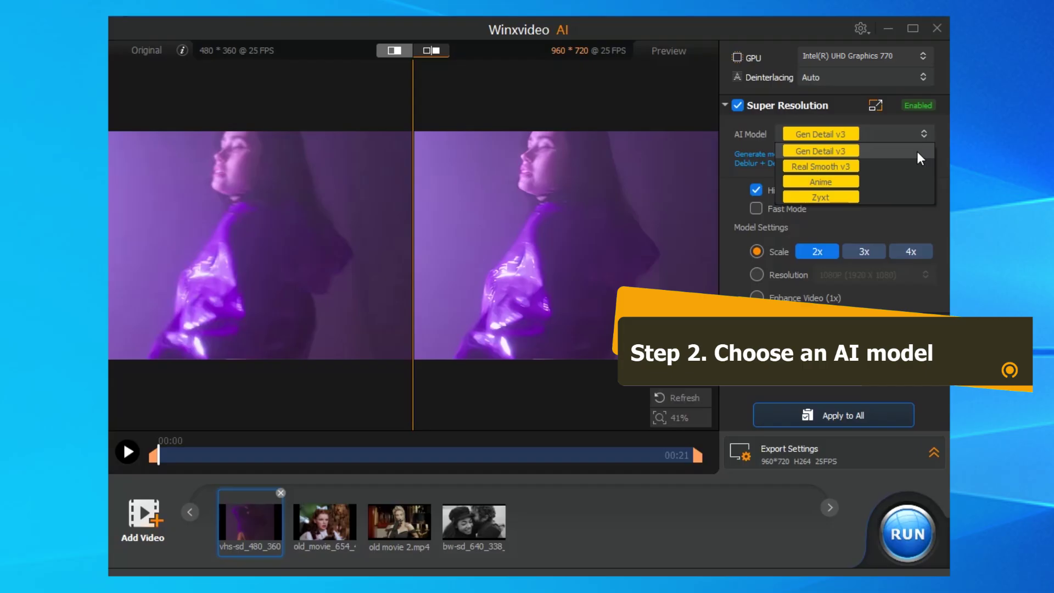
left_click(917, 152)
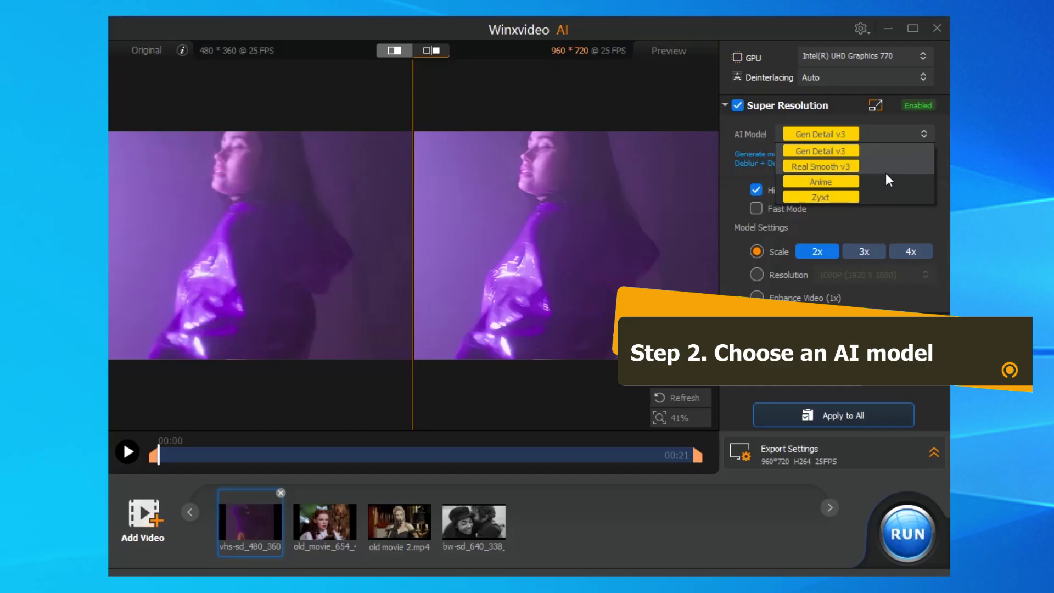
left_click(899, 184)
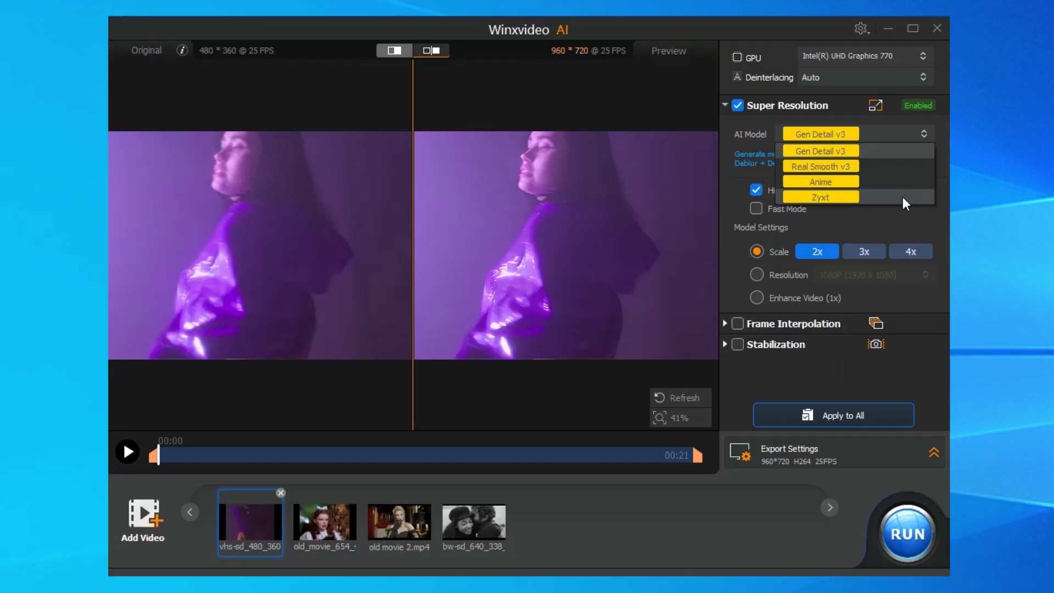
left_click(877, 215)
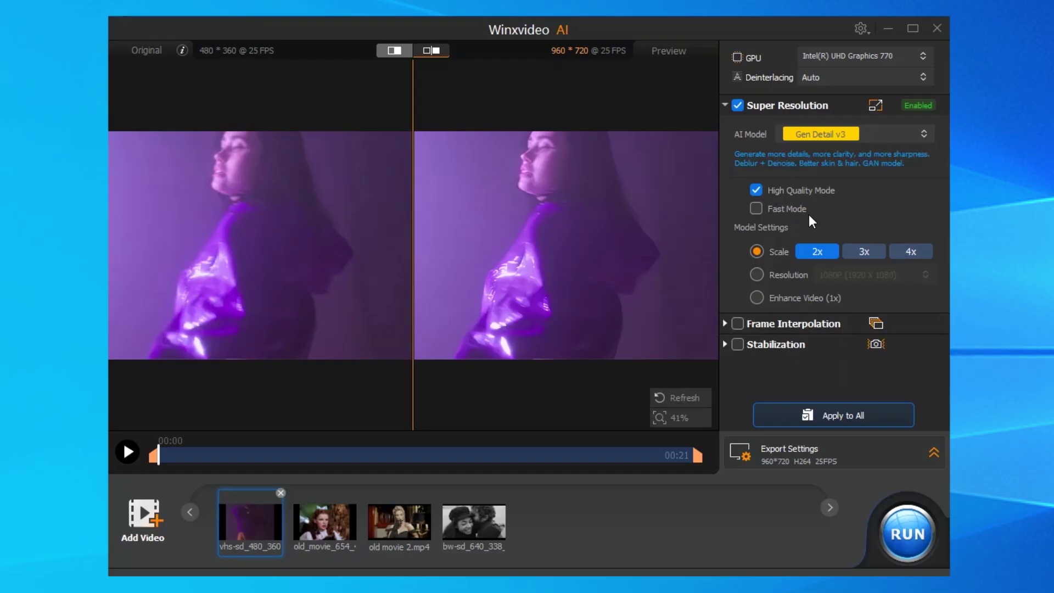
left_click(758, 209)
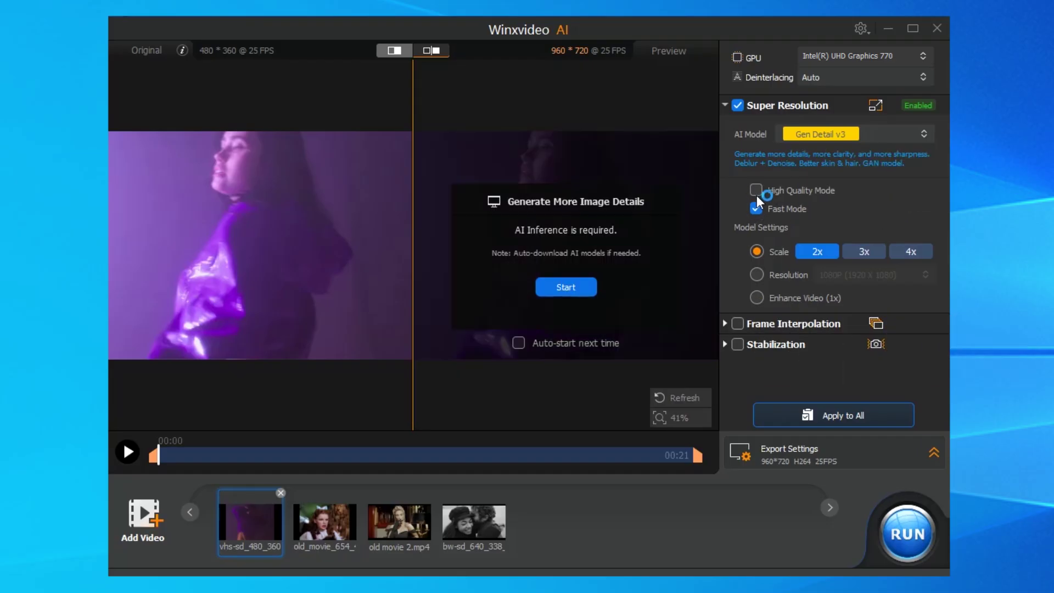
left_click(757, 190)
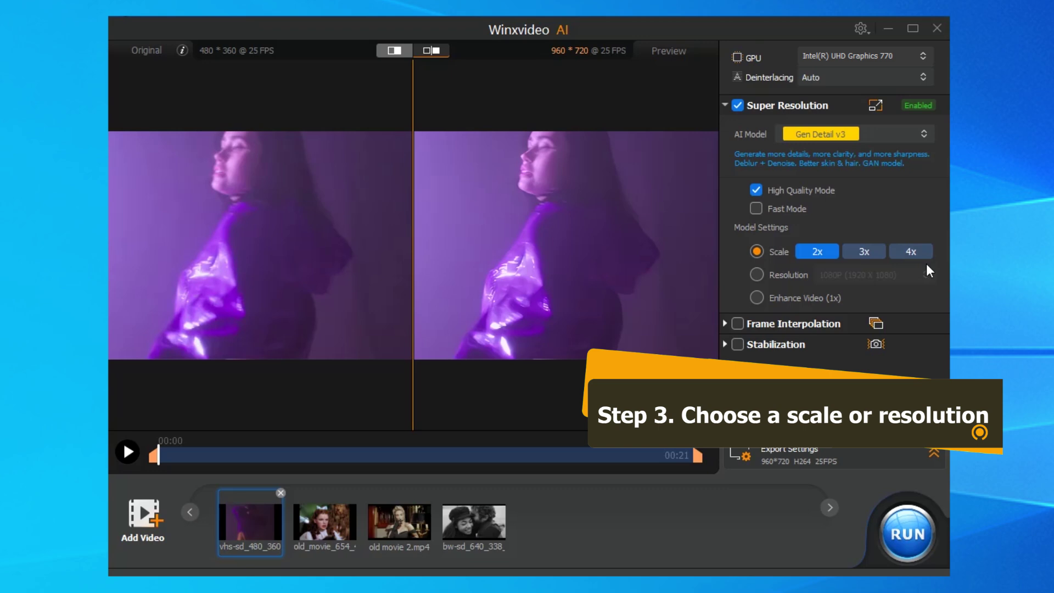
Switch to target-resolution upscaling and choose 4K (3840 X 2160)
left_click(761, 274)
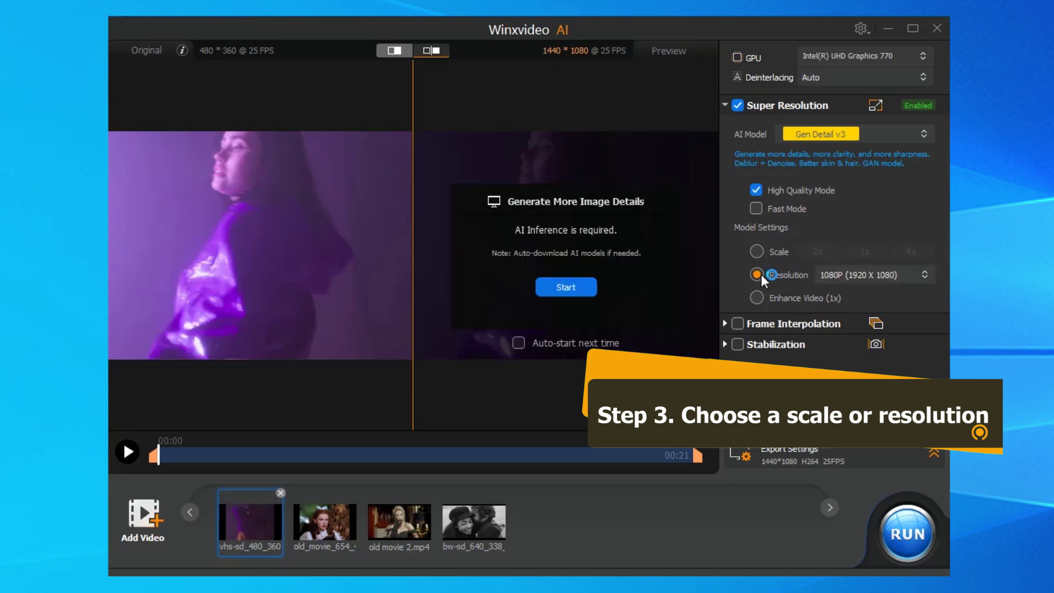
left_click(928, 278)
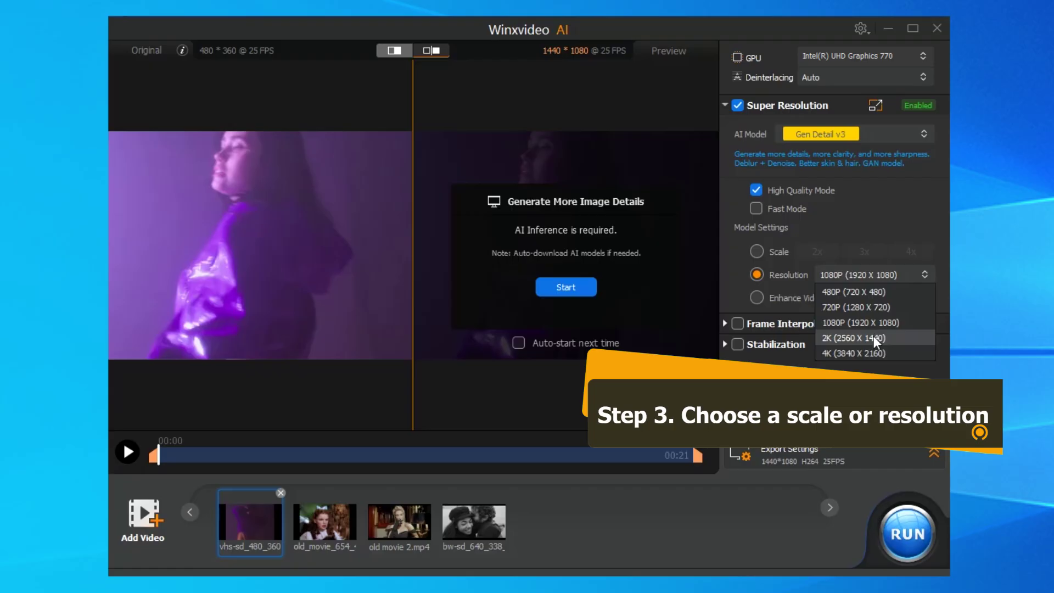
left_click(873, 353)
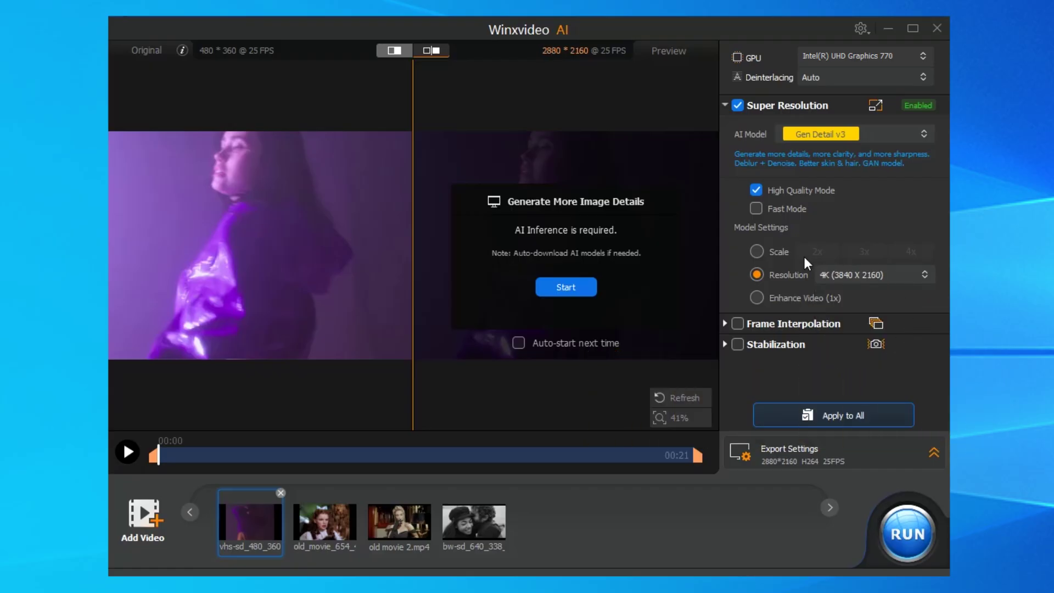
Try Frame Interpolation and Stabilization, then leave both turned off
left_click(738, 324)
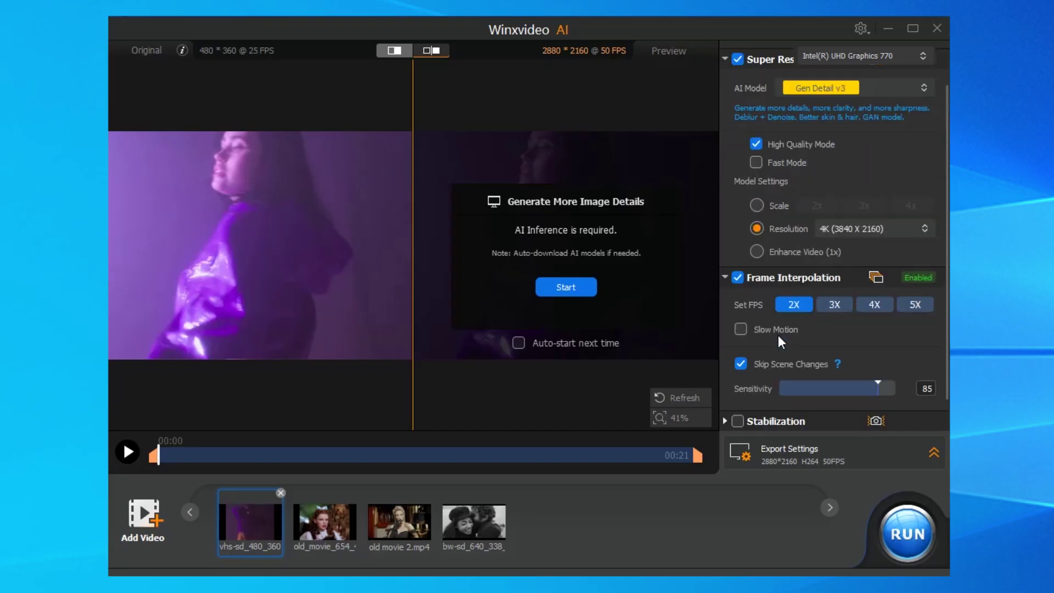
scroll(779, 337, "down", 1)
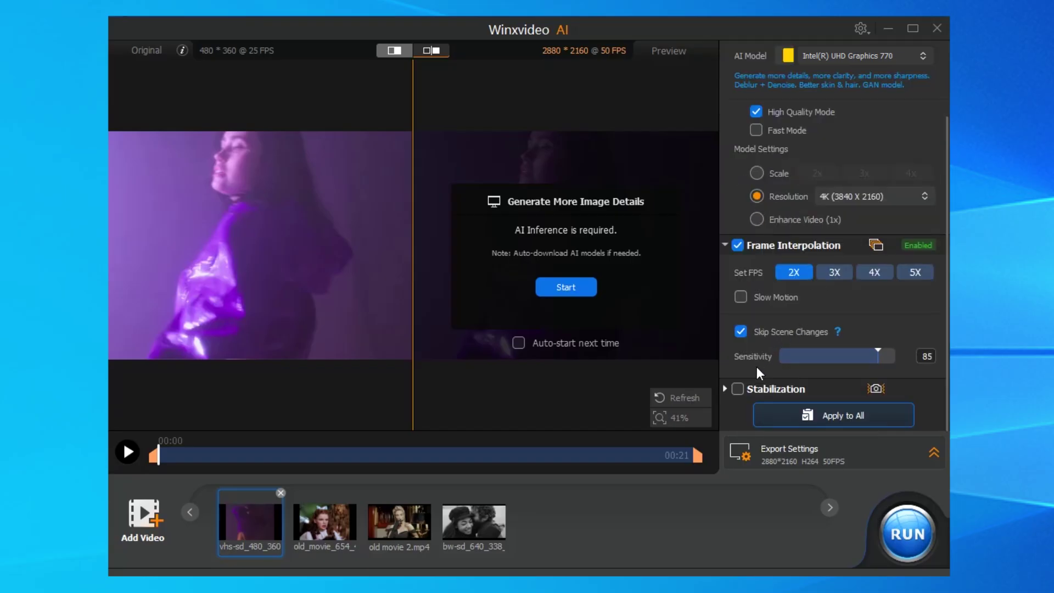
left_click(738, 389)
scroll(822, 335, "down", 3)
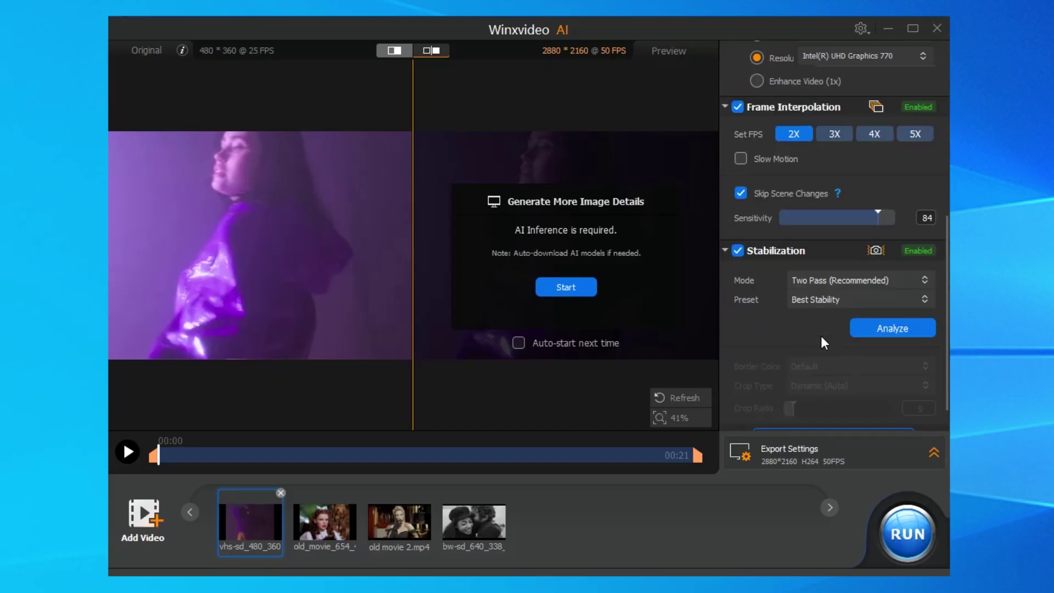
scroll(819, 338, "up", 3)
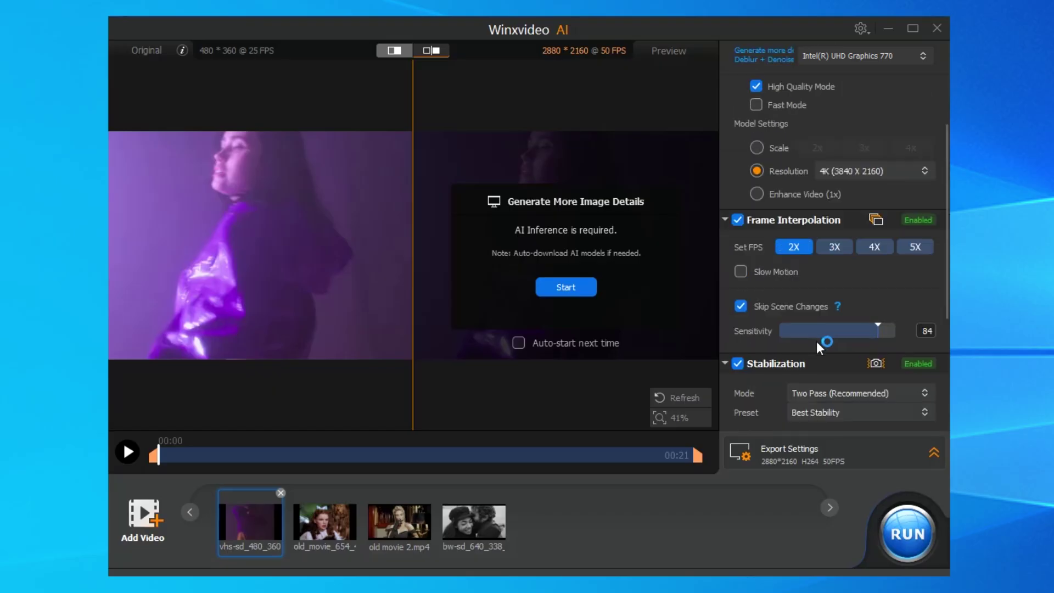
left_click(742, 364)
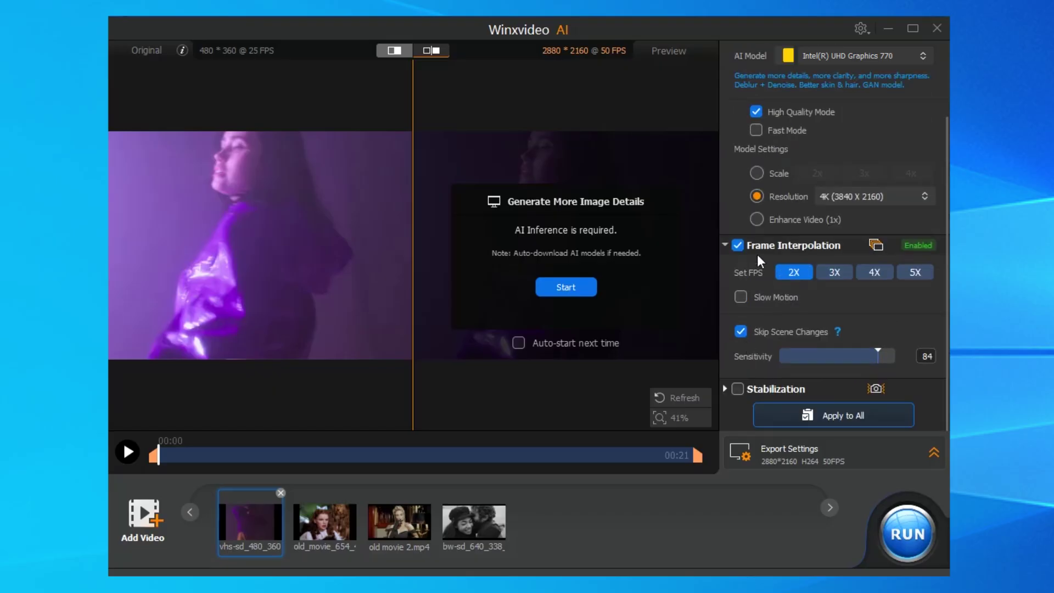
left_click(739, 247)
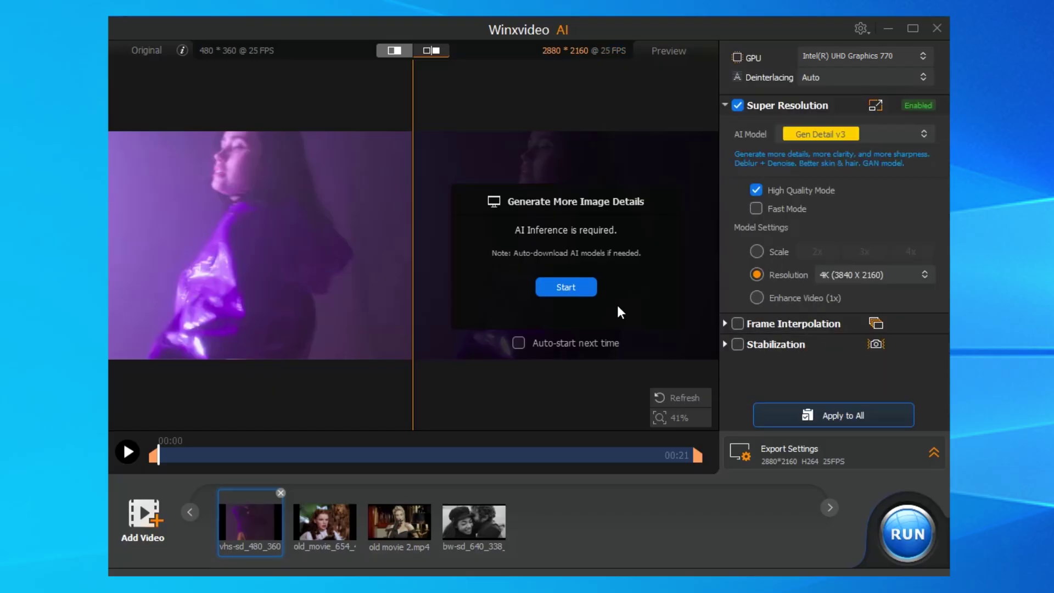
Run AI inference, then zoom and pan the preview of the girl with the blue bow
left_click(573, 287)
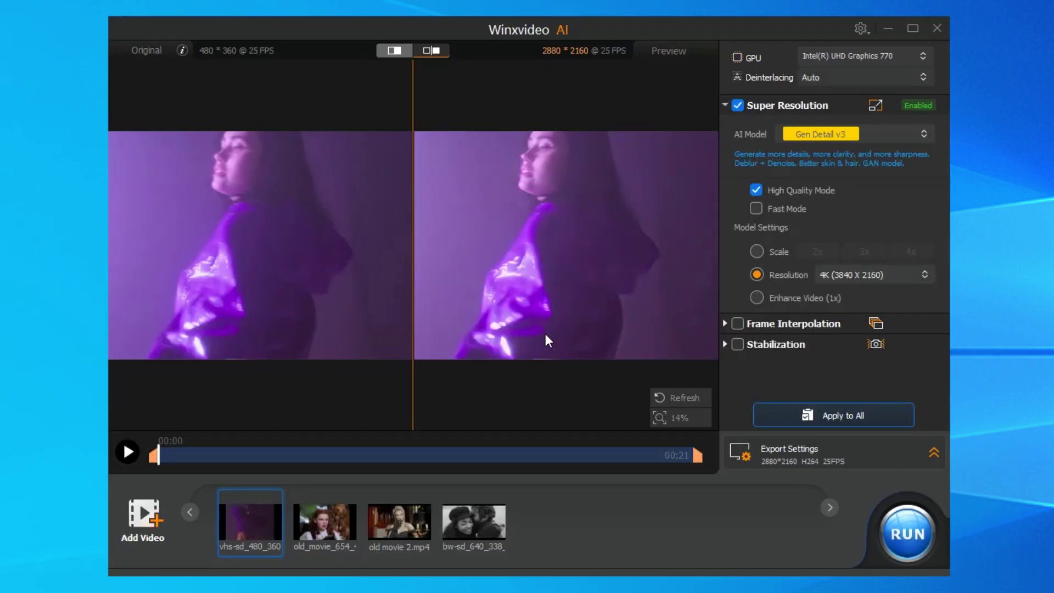
scroll(546, 334, "up", 2)
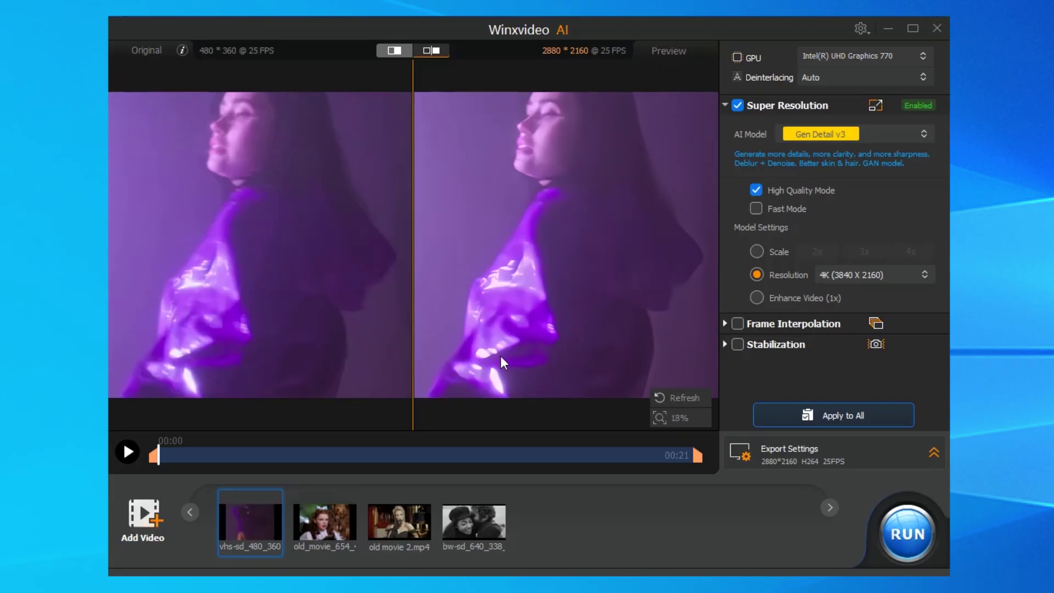
scroll(549, 341, "up", 1)
left_click(320, 528)
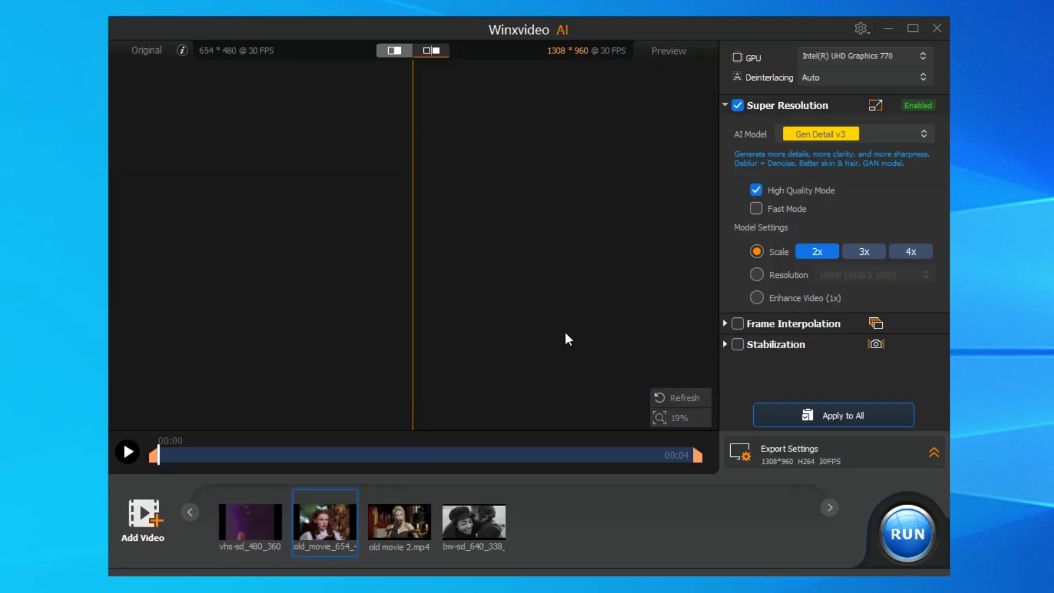
scroll(581, 336, "up", 5)
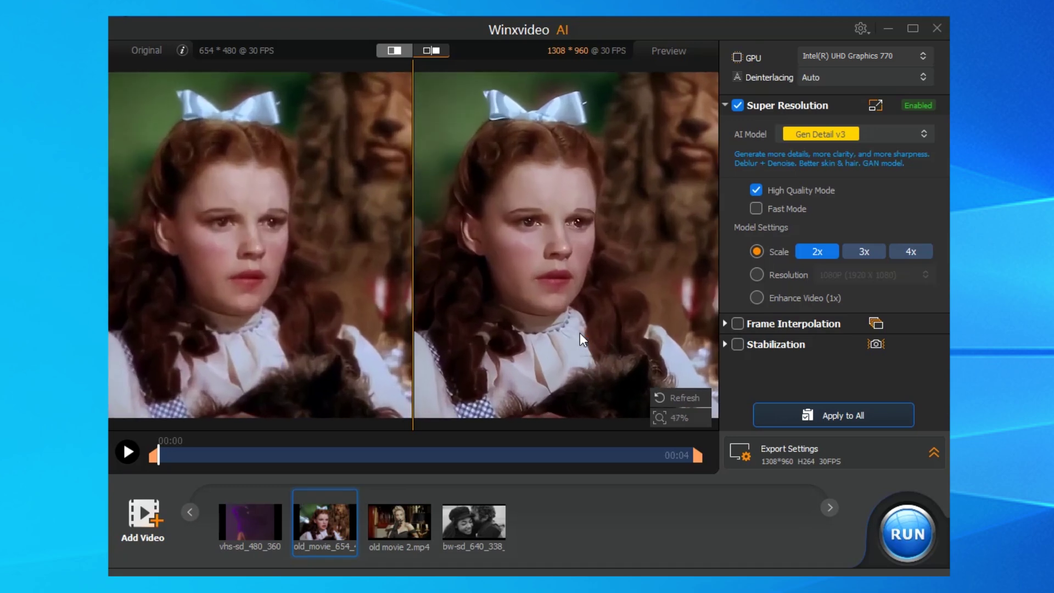
left_click_drag(568, 335, 594, 337)
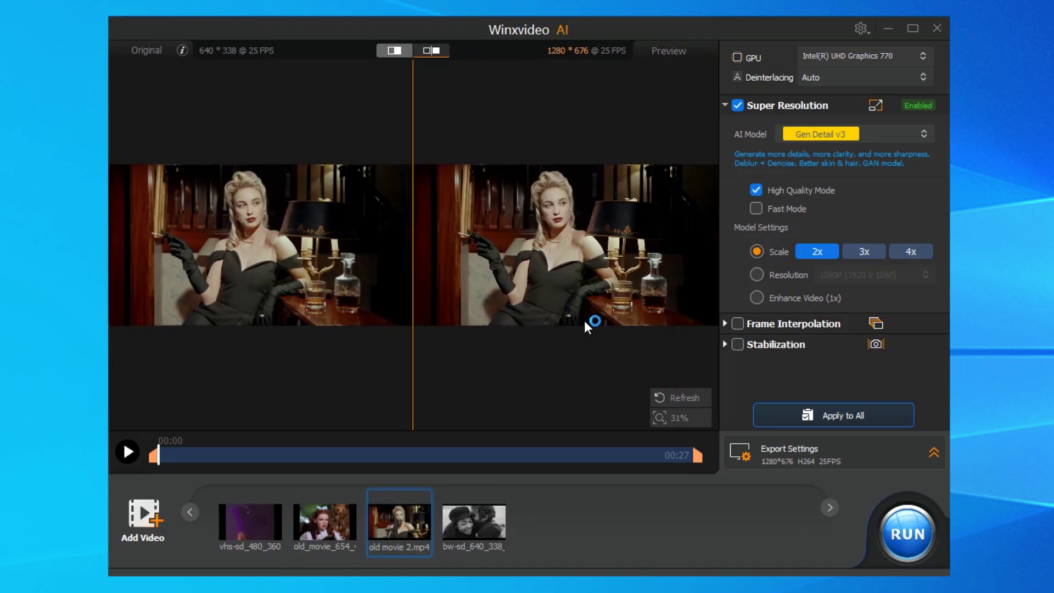
scroll(599, 327, "up", 3)
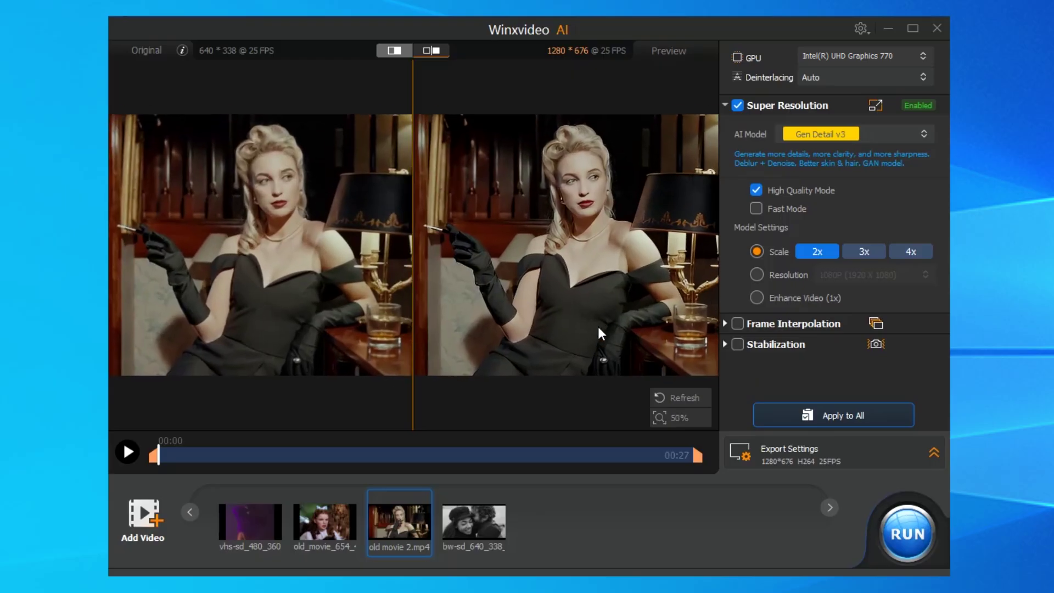
mouse_move(598, 327)
left_mouse_down()
mouse_move(572, 316)
mouse_move(598, 320)
left_mouse_up()
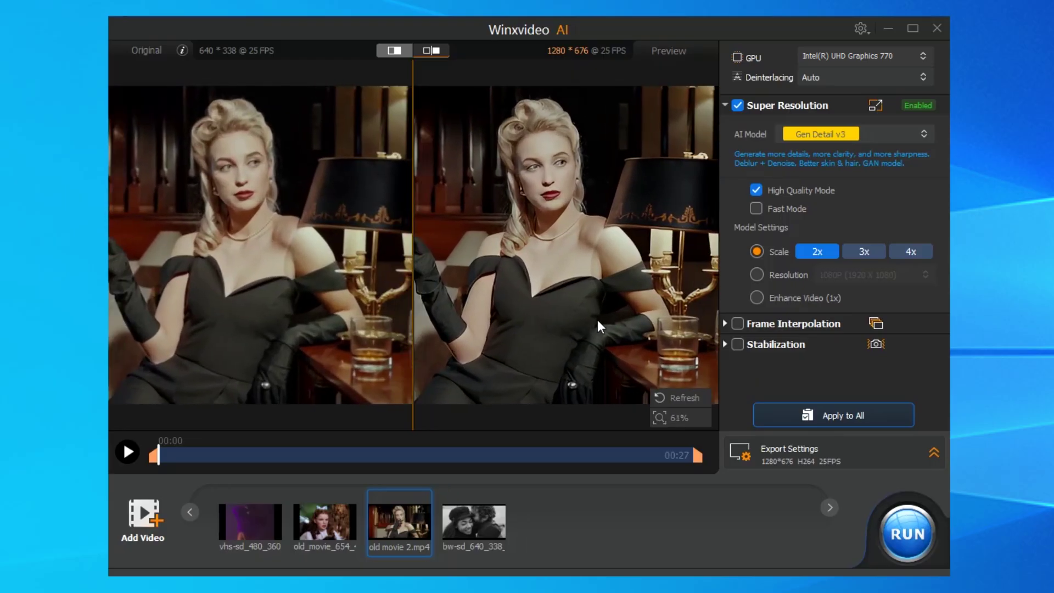
Compare the black-and-white clip before and after using the split-slider view
left_click(473, 524)
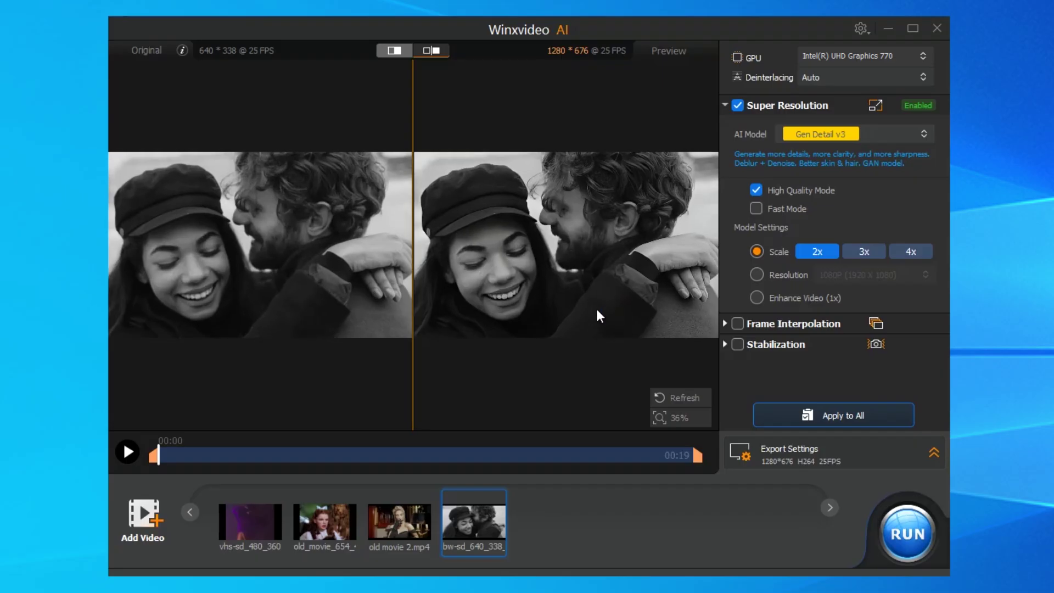
scroll(598, 312, "up", 2)
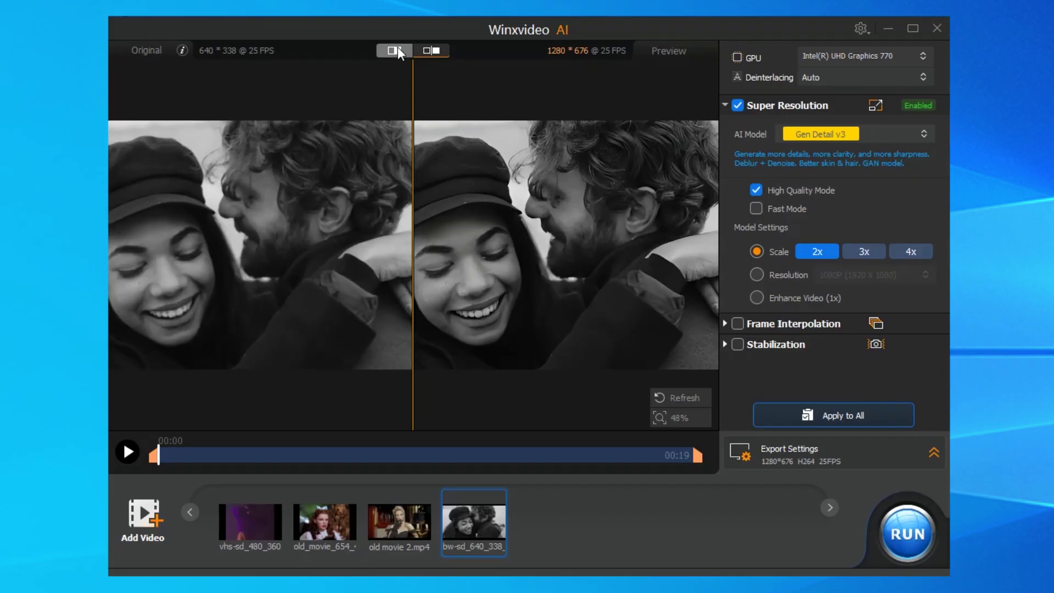
left_click(397, 49)
left_click_drag(412, 245, 112, 223)
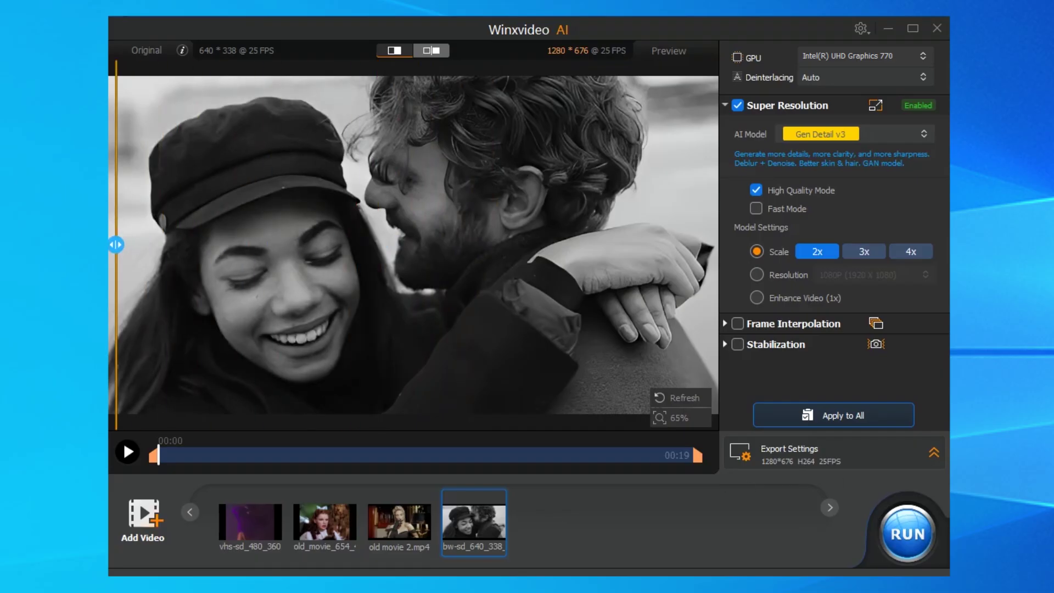
Open Export Settings, keeping the H264 video codec with High quality level
left_click(931, 455)
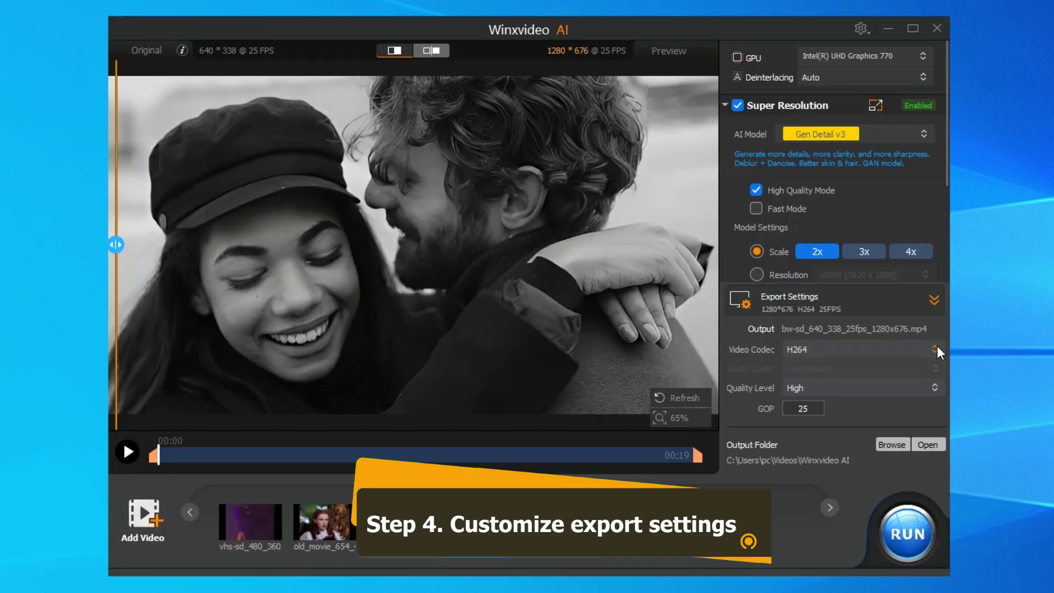
left_click(936, 349)
left_click(936, 349)
left_click(932, 389)
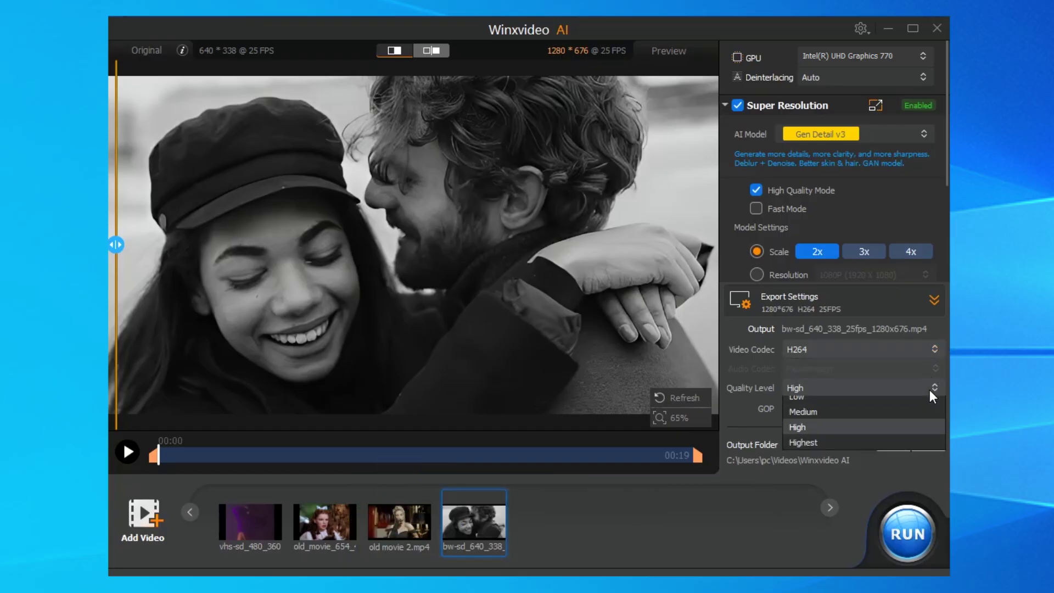
left_click(931, 391)
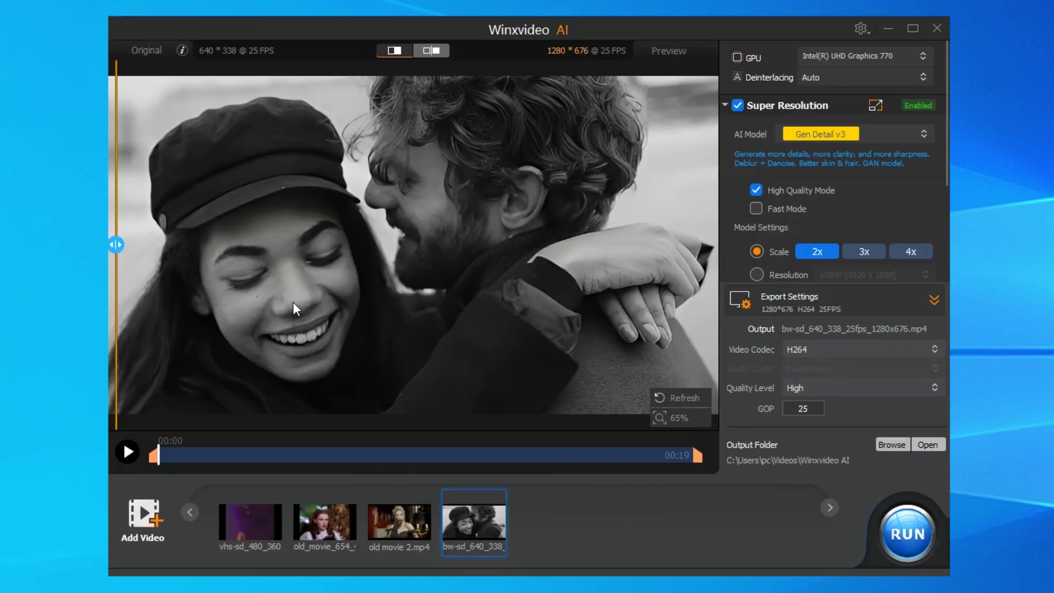
Start the batch export of all four enhanced videos with RUN
left_click(914, 531)
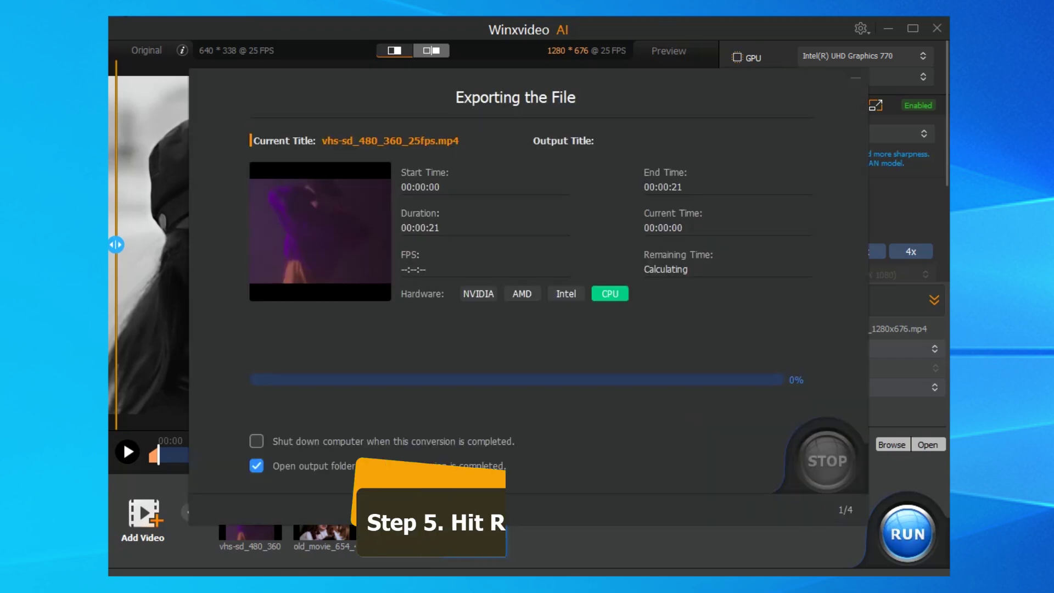